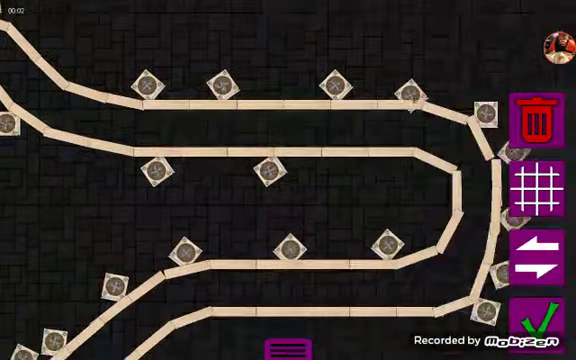
# Step: Finish editing the piece and pan across the first track sections
pyautogui.click(537, 318)
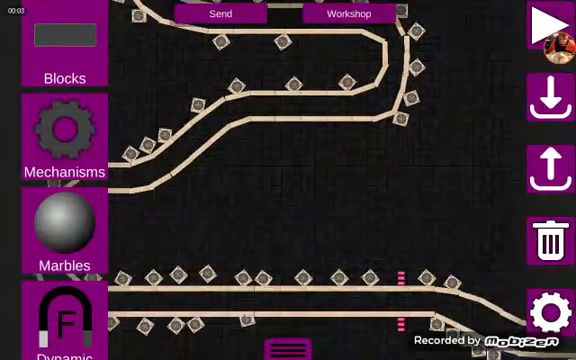
pyautogui.moveTo(350, 280); pyautogui.dragTo(250, 180)
pyautogui.moveTo(300, 180); pyautogui.dragTo(300, 130)
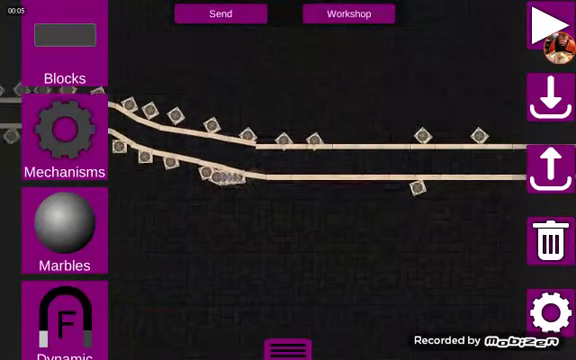
pyautogui.moveTo(400, 220); pyautogui.dragTo(180, 160)
pyautogui.moveTo(400, 200); pyautogui.dragTo(250, 160)
# Step: Pan along the two straight parallel tracks, then back to the marble-holding curves
pyautogui.moveTo(350, 250); pyautogui.dragTo(250, 150)
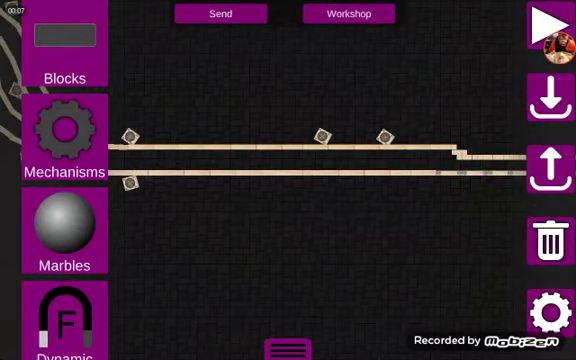
pyautogui.moveTo(400, 200); pyautogui.dragTo(250, 160)
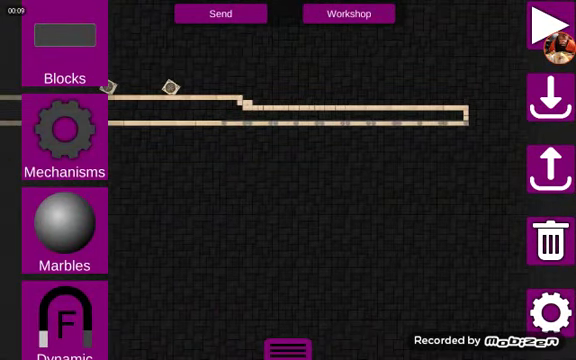
pyautogui.moveTo(400, 200); pyautogui.dragTo(270, 217)
pyautogui.moveTo(300, 200); pyautogui.dragTo(375, 225)
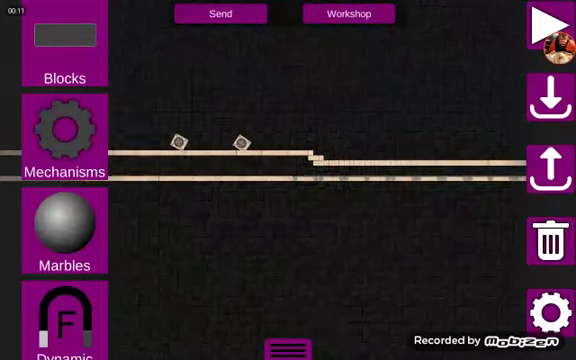
pyautogui.moveTo(400, 200)
pyautogui.mouseDown()
pyautogui.moveTo(250, 180)
pyautogui.moveTo(280, 160)
pyautogui.moveTo(300, 220)
pyautogui.mouseUp()
pyautogui.moveTo(350, 150); pyautogui.dragTo(255, 290)
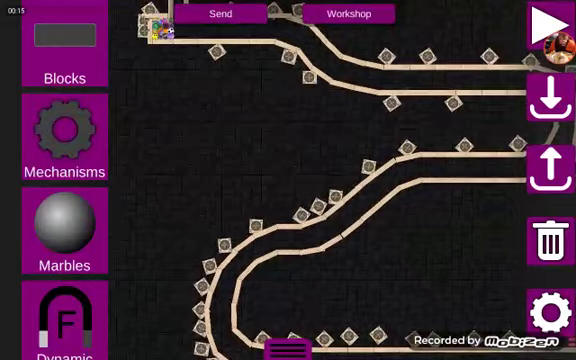
# Step: Start the simulation so the marbles roll down the parallel tracks and curving descent
pyautogui.click(549, 25)
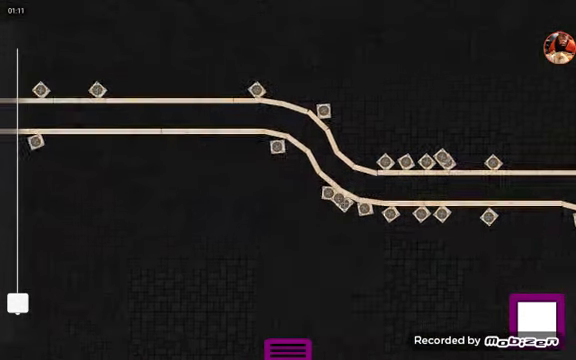
# Step: Stop the race, replay briefly and stop again to show the marbles in the wooden chute
pyautogui.click(559, 47)
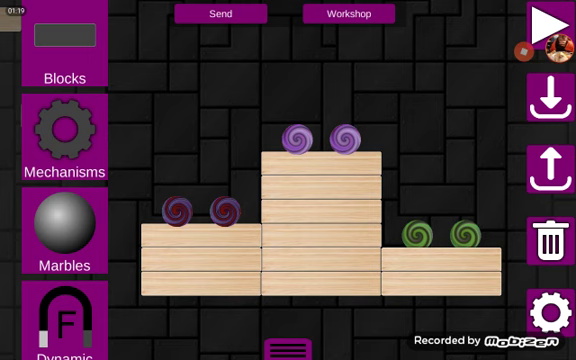
pyautogui.click(559, 47)
pyautogui.click(548, 22)
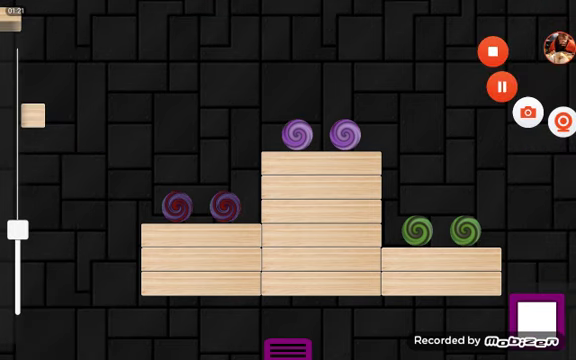
pyautogui.click(537, 316)
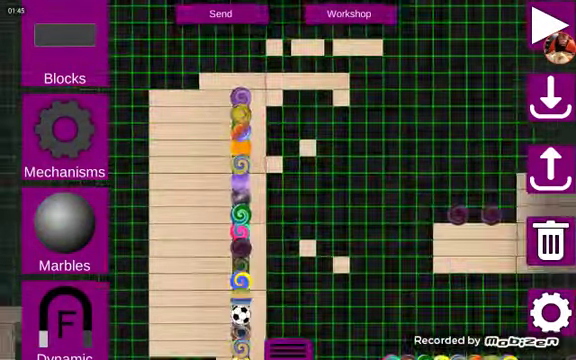
pyautogui.scroll(-2, 65, 180)
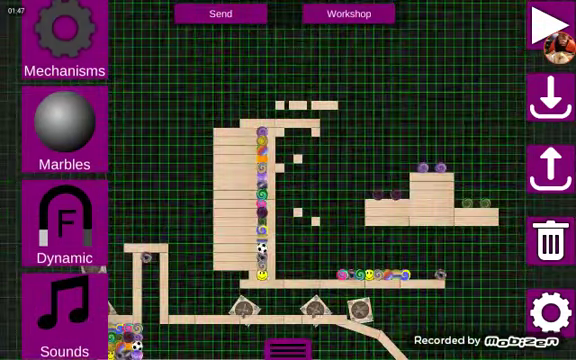
pyautogui.scroll(3, 300, 180)
pyautogui.scroll(1, 65, 180)
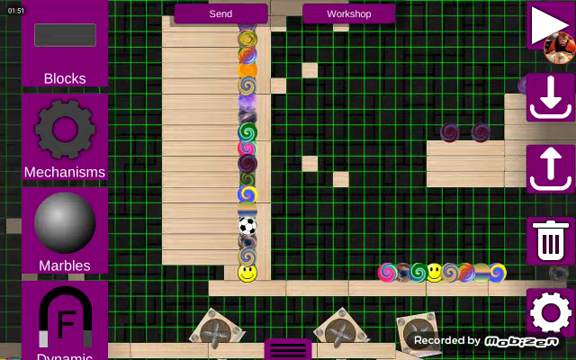
pyautogui.scroll(-2, 300, 180)
pyautogui.scroll(-2, 300, 180)
pyautogui.scroll(-1, 300, 180)
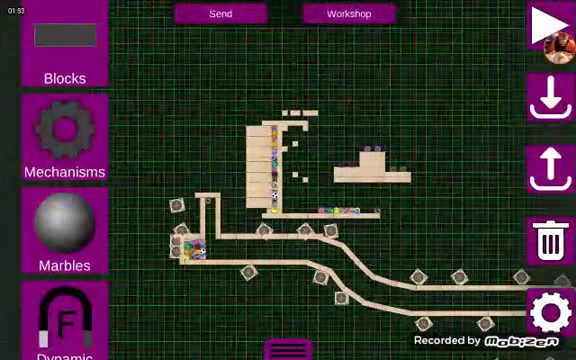
pyautogui.scroll(3, 289, 176)
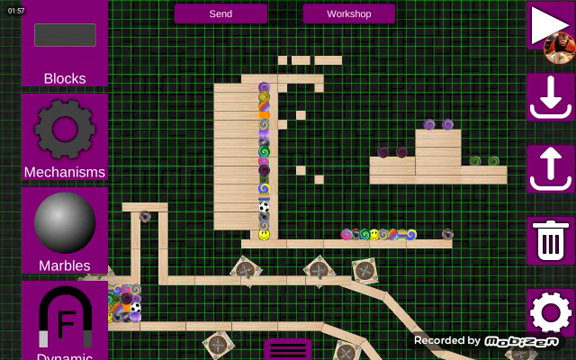
pyautogui.click(509, 50)
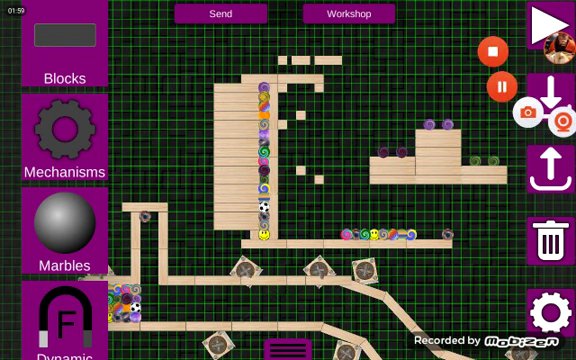